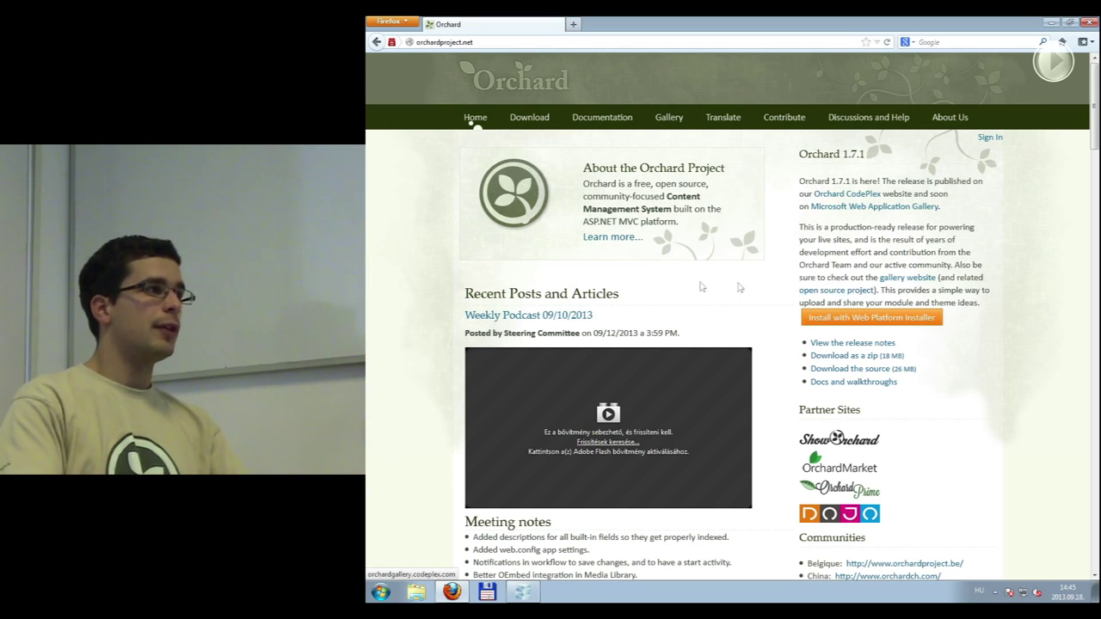
pyautogui.click(449, 42)
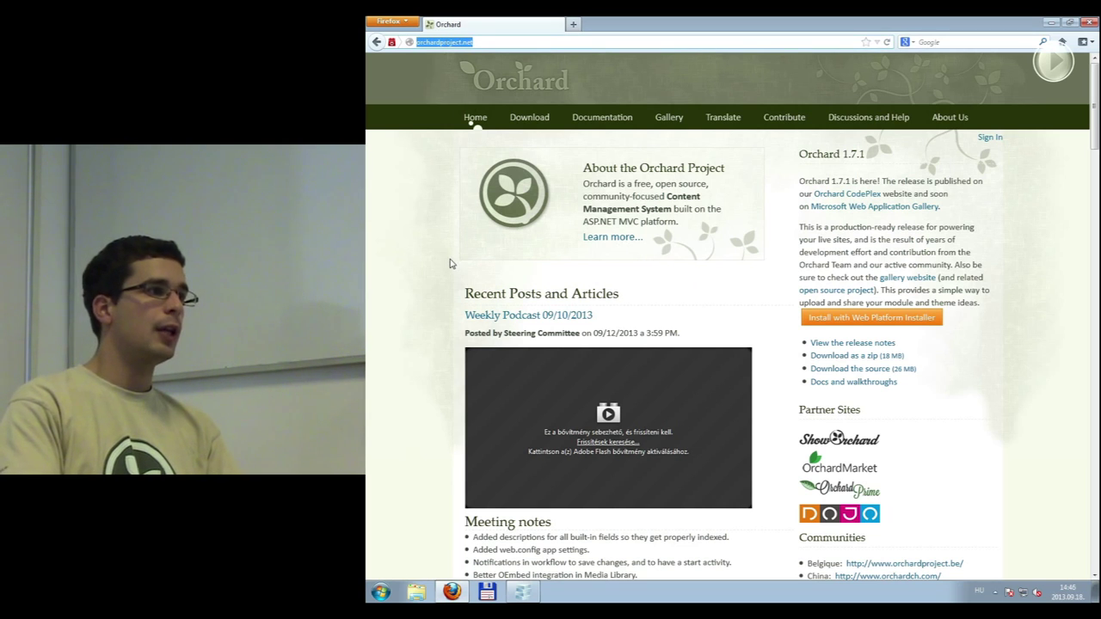
pyautogui.click(999, 298)
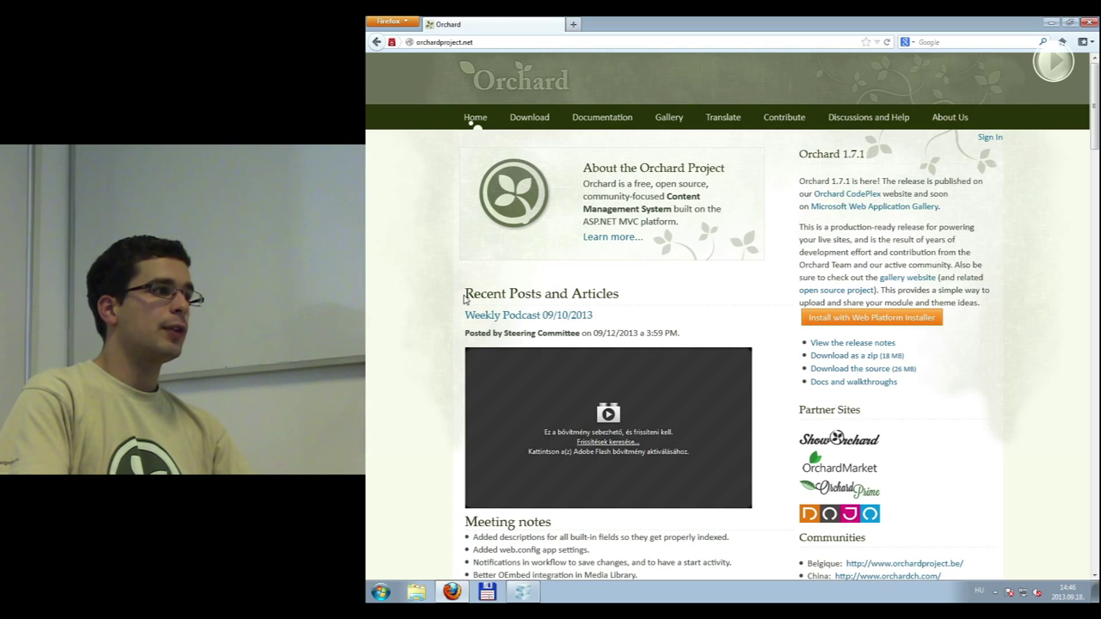
pyautogui.scroll(-1, 465, 298)
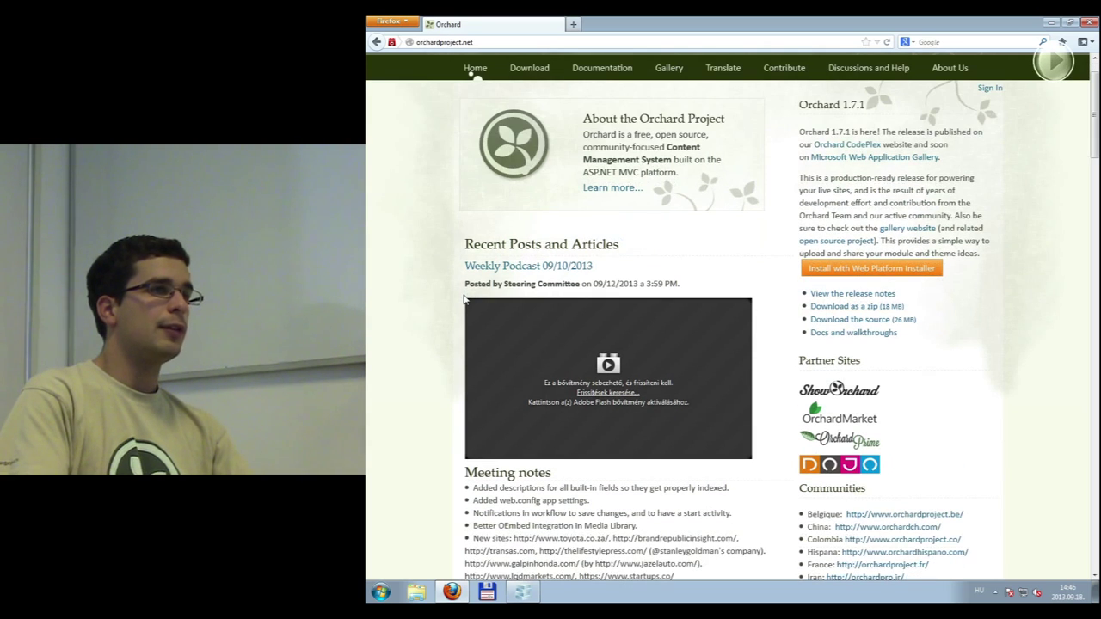
pyautogui.scroll(-1, 464, 298)
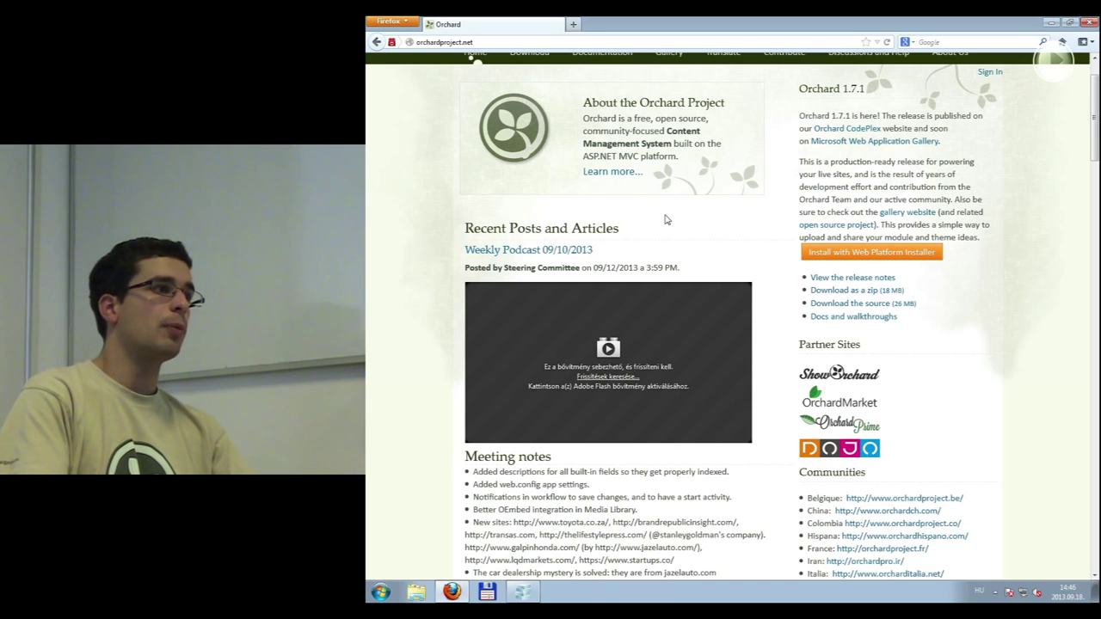
pyautogui.scroll(-5, 565, 186)
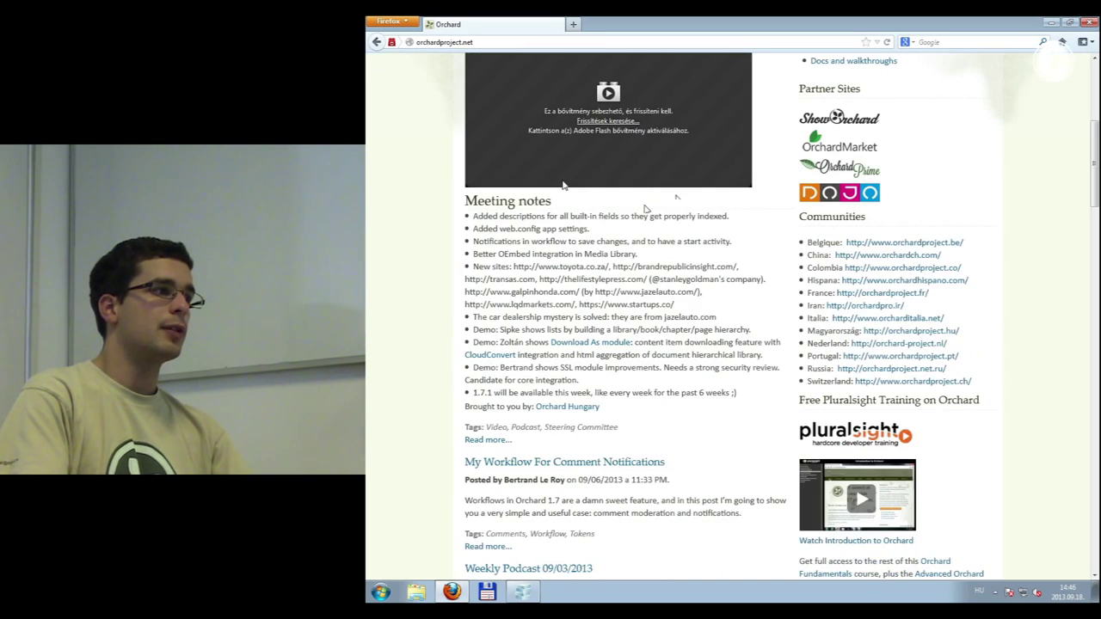
pyautogui.scroll(-8, 563, 186)
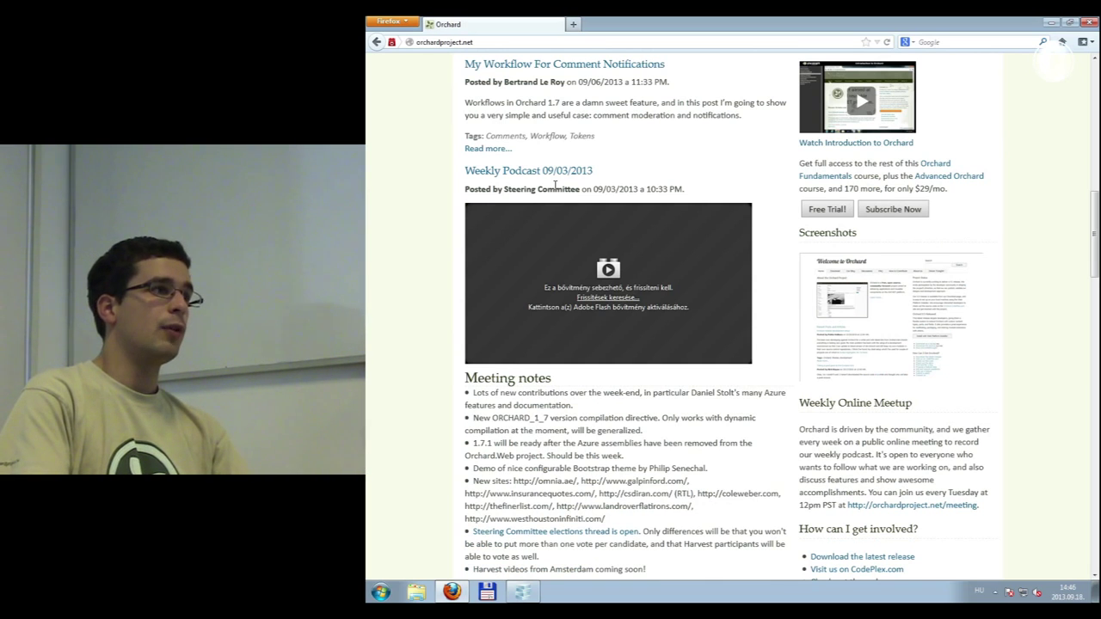
pyautogui.scroll(8, 576, 228)
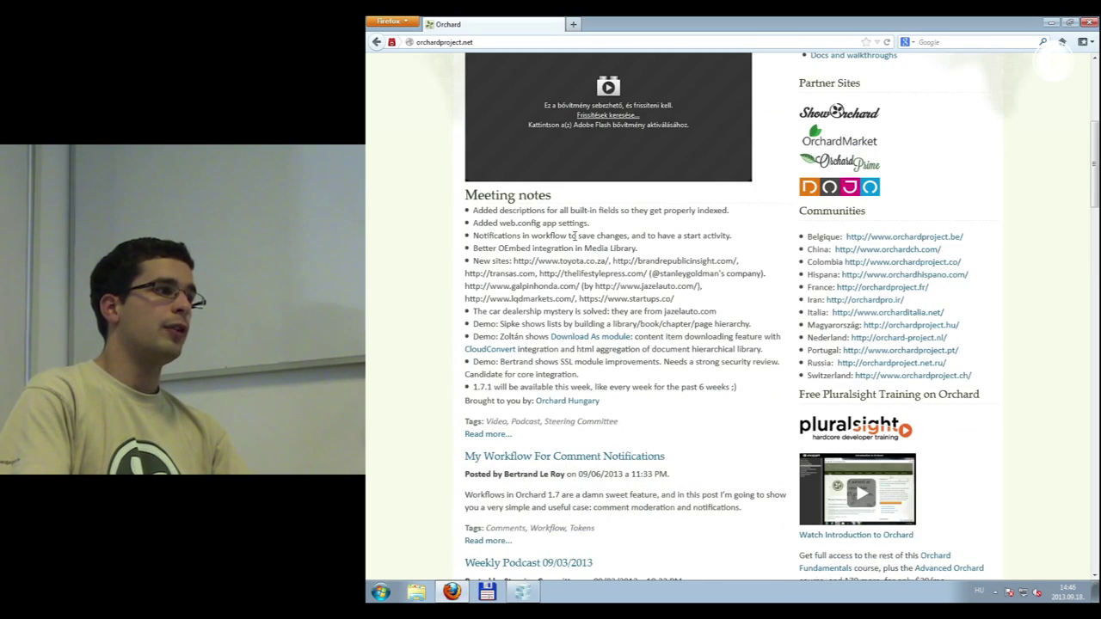
pyautogui.scroll(7, 574, 235)
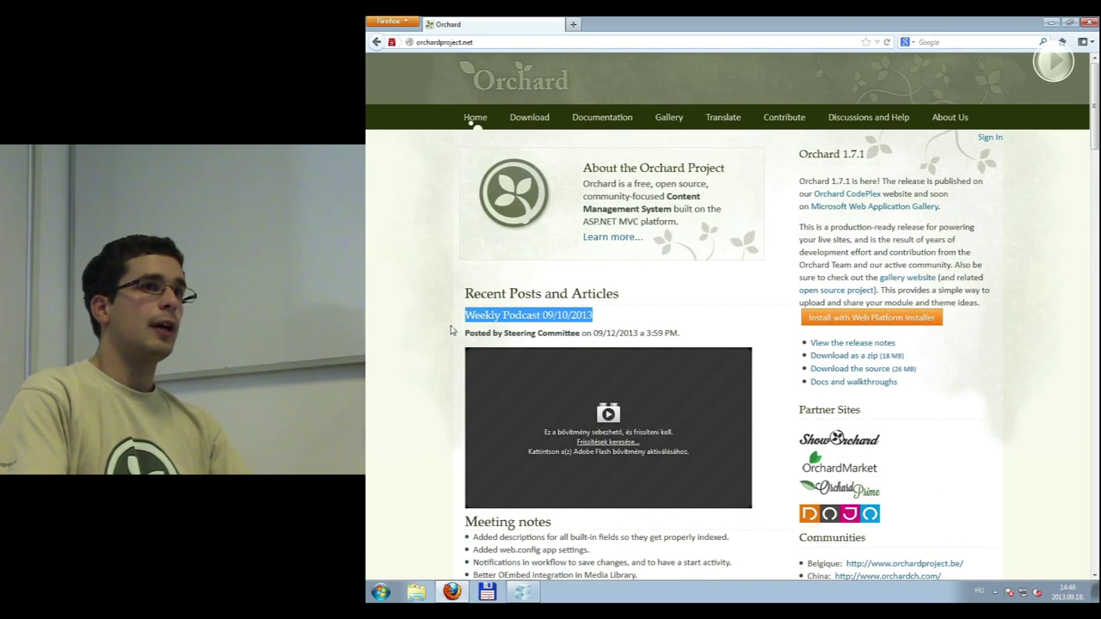
pyautogui.click(446, 331)
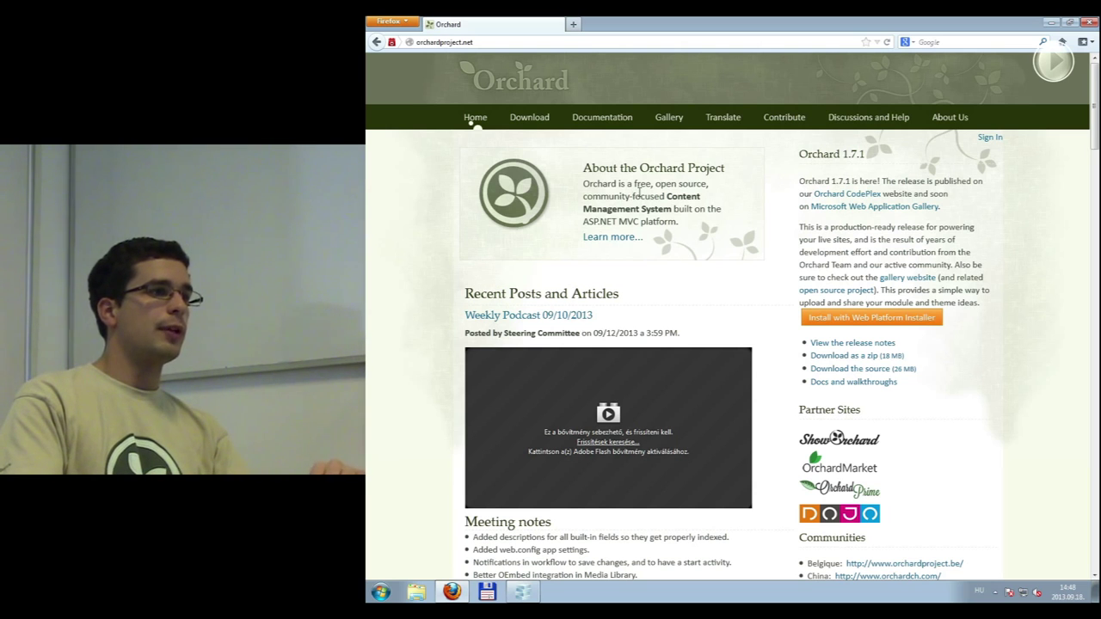
# - Follow the Orchard CodePlex link in the Orchard 1.7.1 sidebar box to the project's CodePlex site
pyautogui.scroll(-1, 640, 192)
pyautogui.scroll(-1, 714, 275)
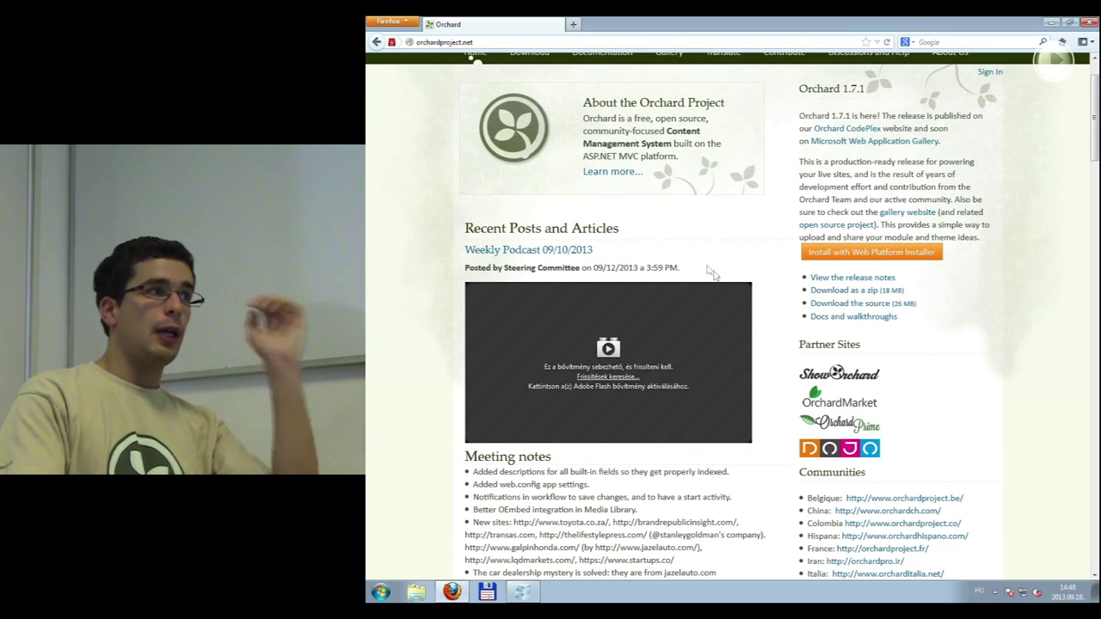
pyautogui.scroll(1, 708, 270)
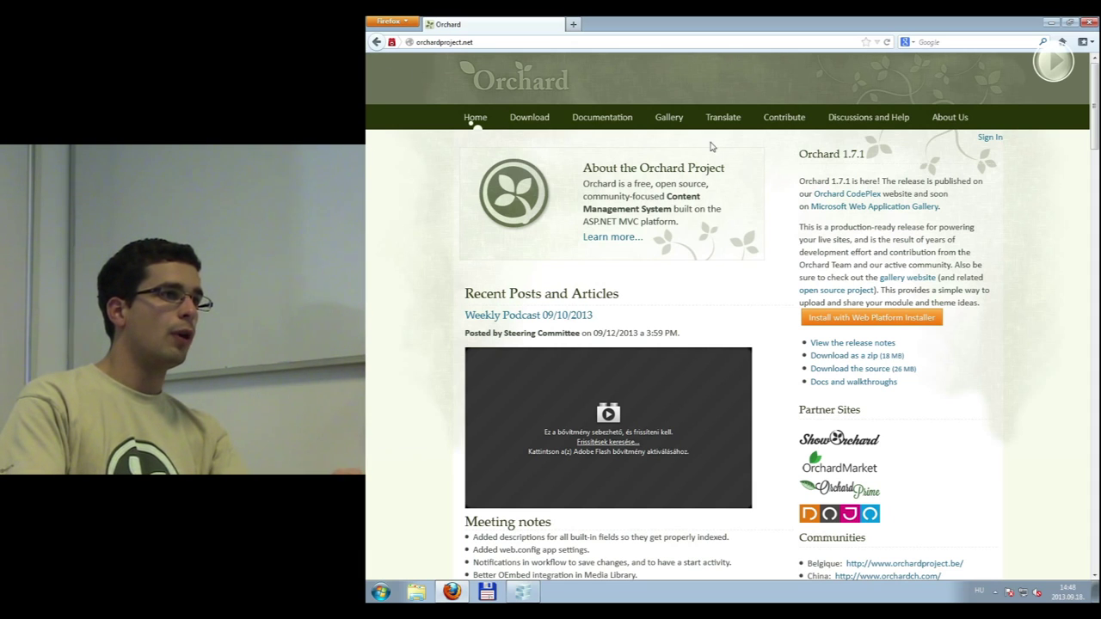
pyautogui.click(849, 198)
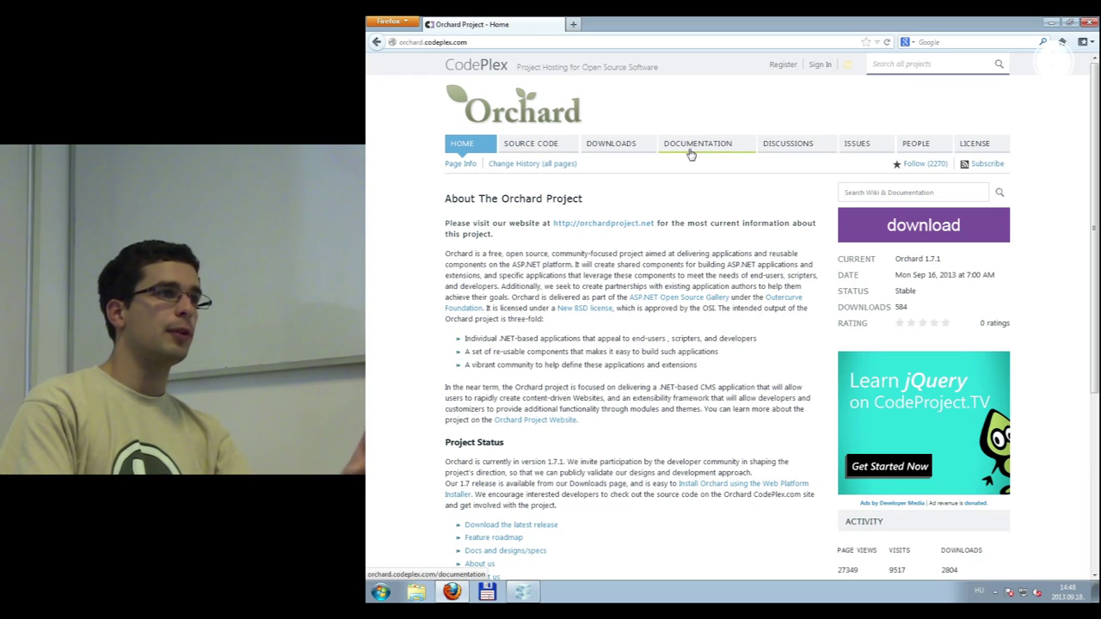
# - Browse the Discussions and Issues tabs, then start a New Issue, reaching the CodePlex sign-in page
pyautogui.click(788, 145)
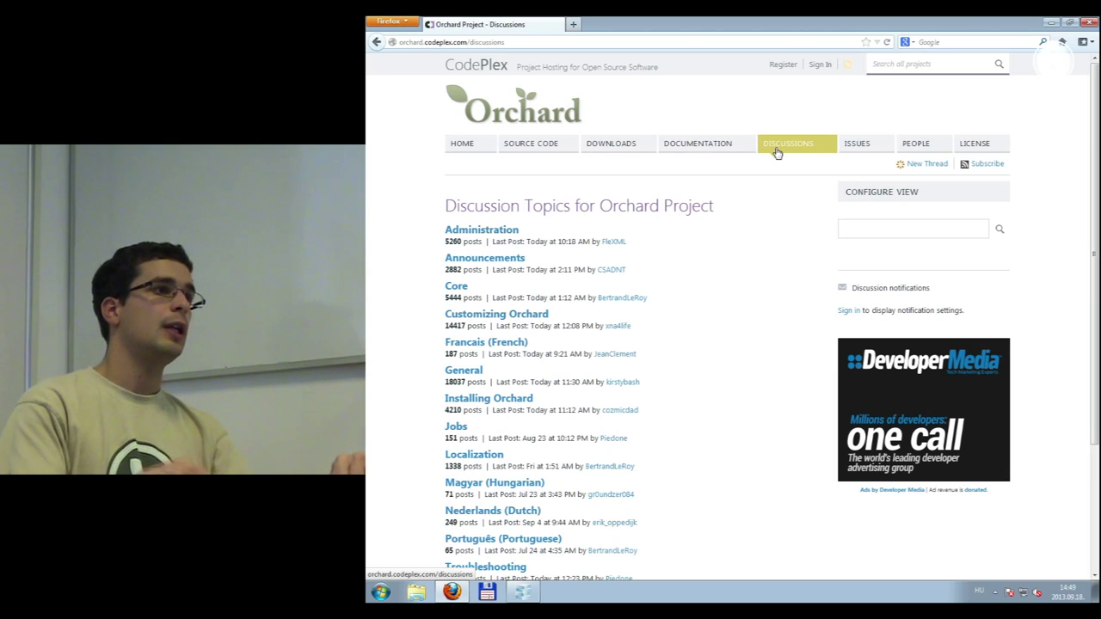
pyautogui.click(871, 153)
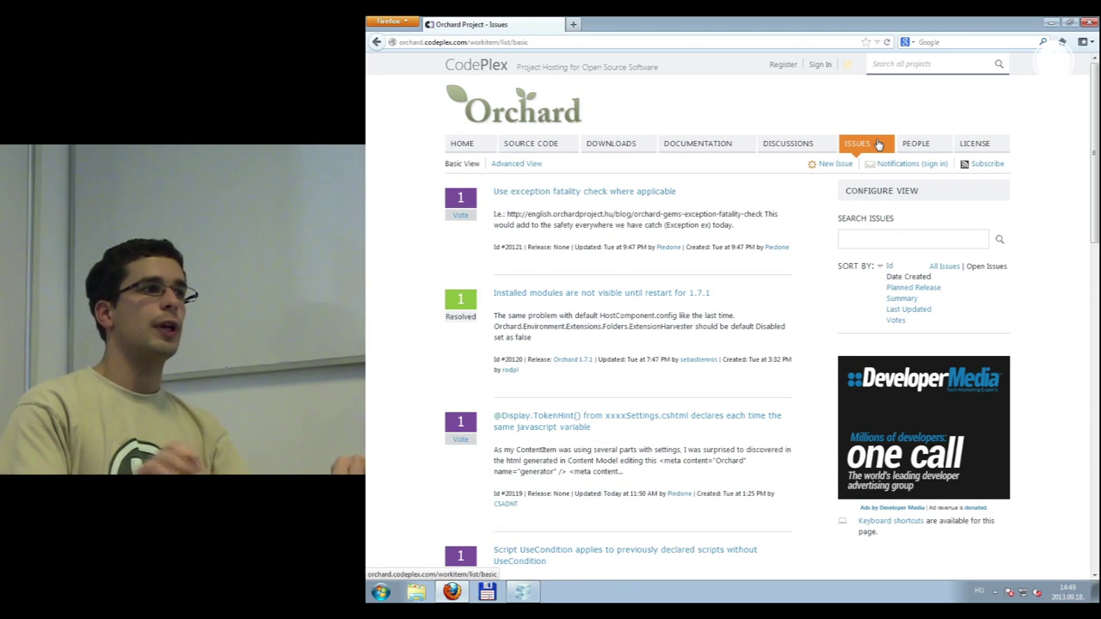
pyautogui.click(833, 165)
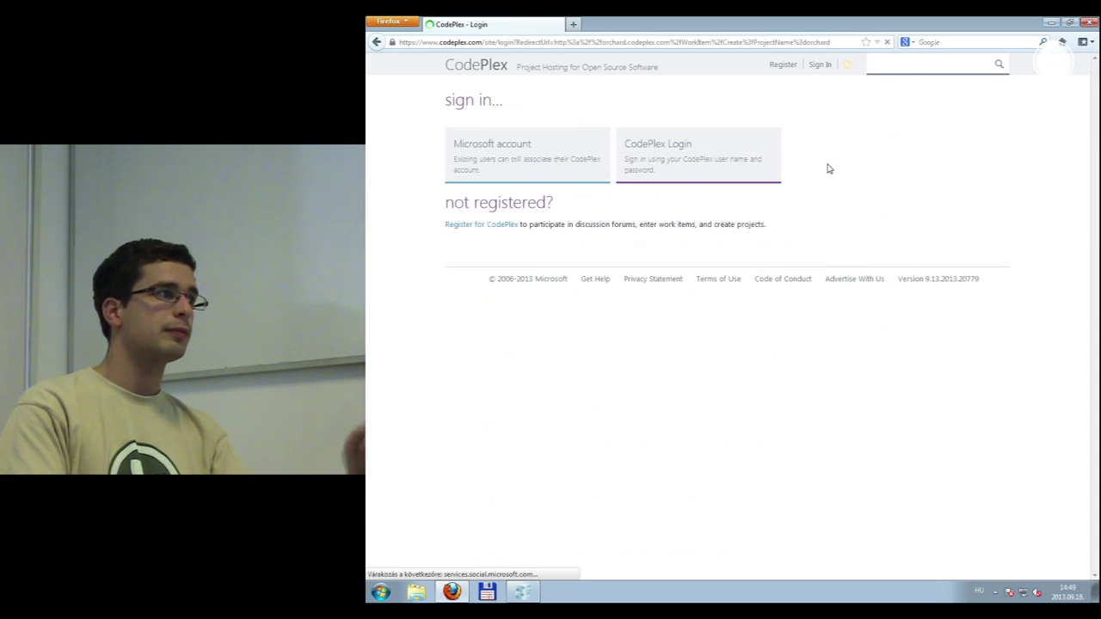
# - Go back from the CodePlex sign-in page to the Orchard issues list
pyautogui.click(377, 43)
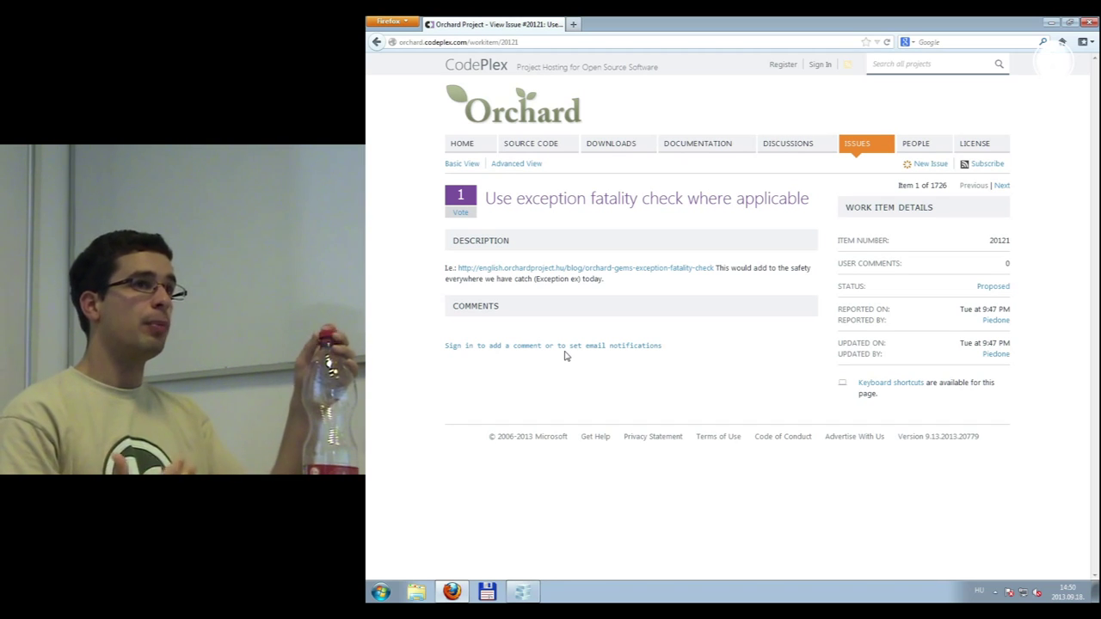
# - Switch to the SOURCE CODE tab to browse the master branch files at commit 58c2181522b1
pyautogui.click(551, 144)
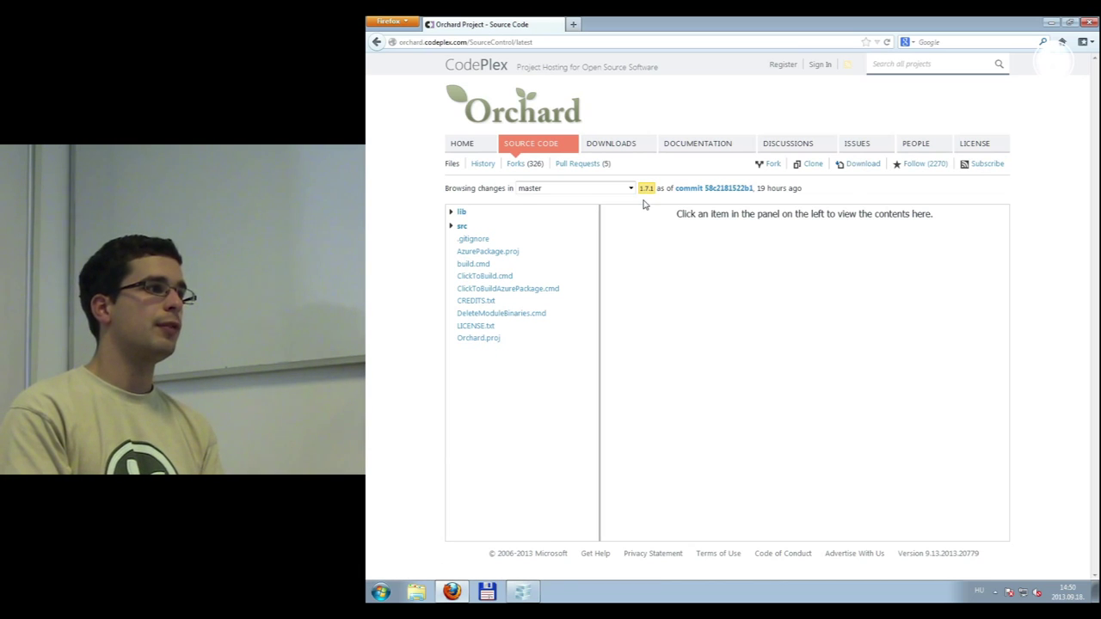
# - Open the Orchard 1.7.1 Downloads page and highlight the Orchard.Web.1.7.1.zip and Orchard.Source.1.7.1.zip names
pyautogui.click(616, 149)
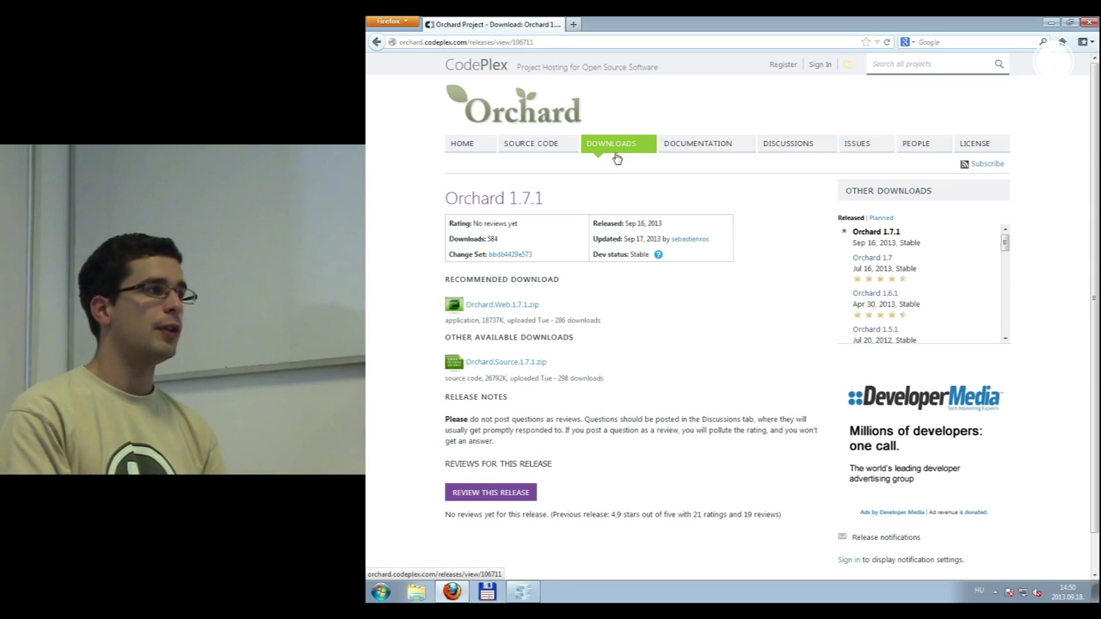
pyautogui.moveTo(566, 365); pyautogui.dragTo(445, 368)
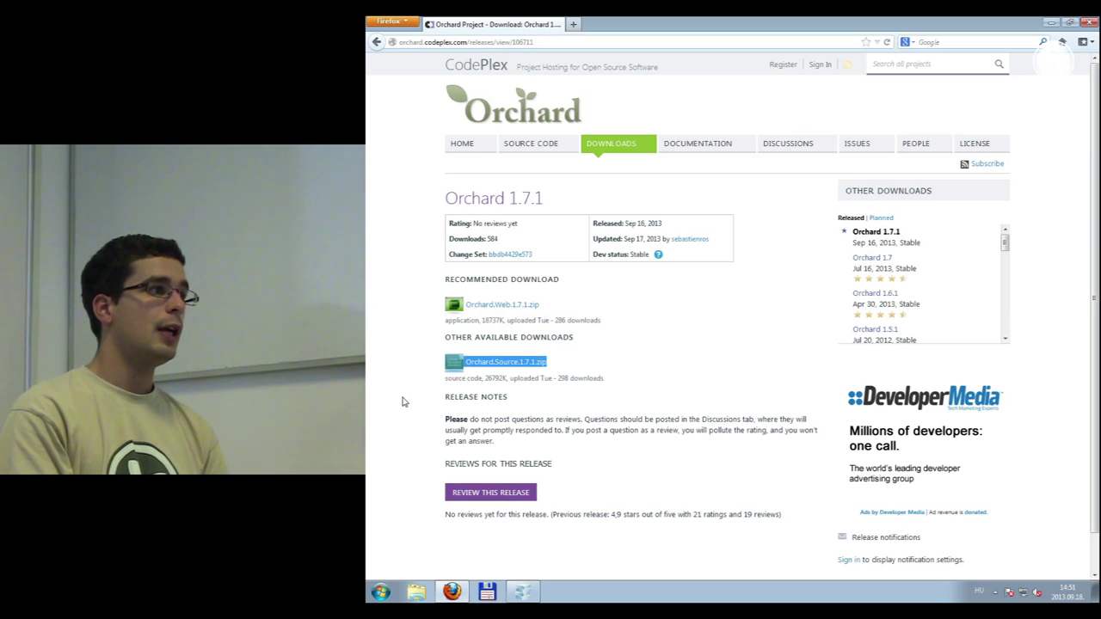
pyautogui.moveTo(557, 309); pyautogui.dragTo(459, 318)
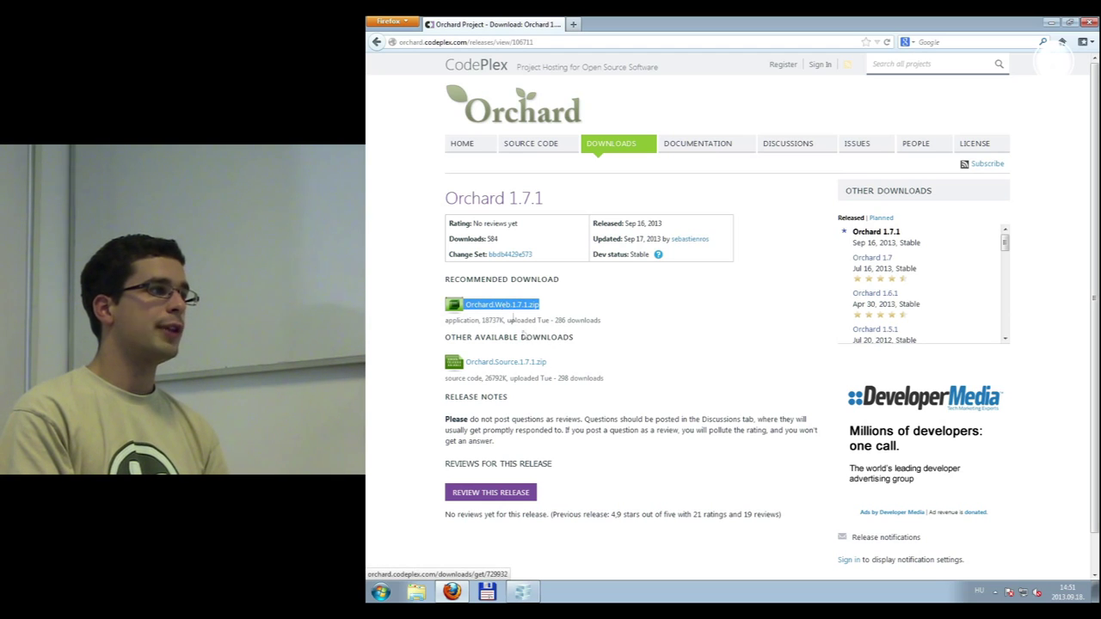
pyautogui.moveTo(559, 367); pyautogui.dragTo(461, 363)
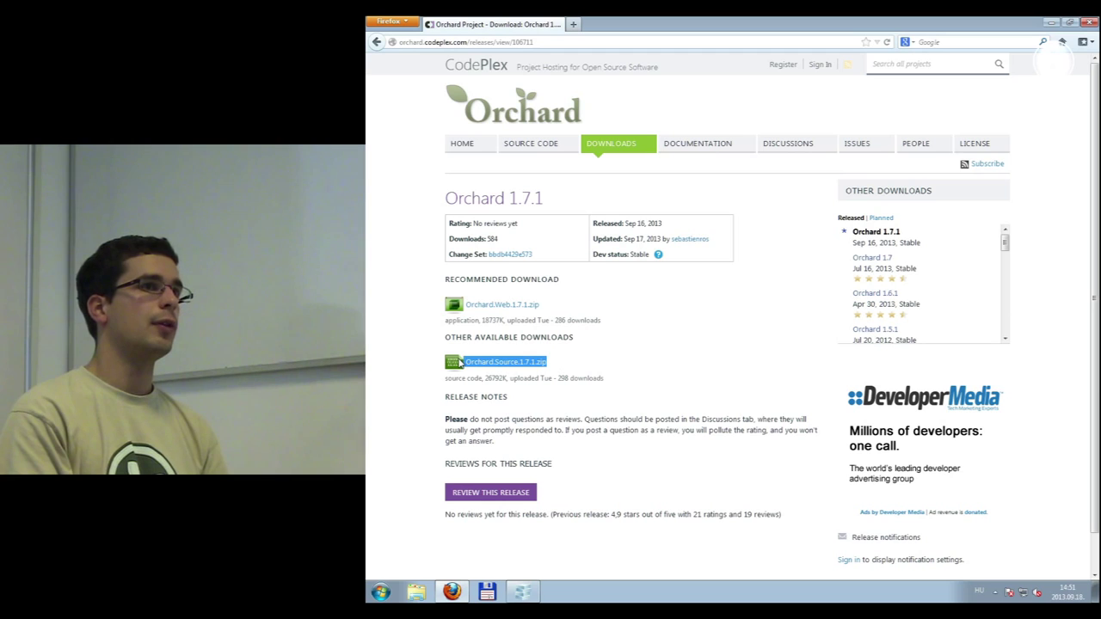
pyautogui.click(541, 353)
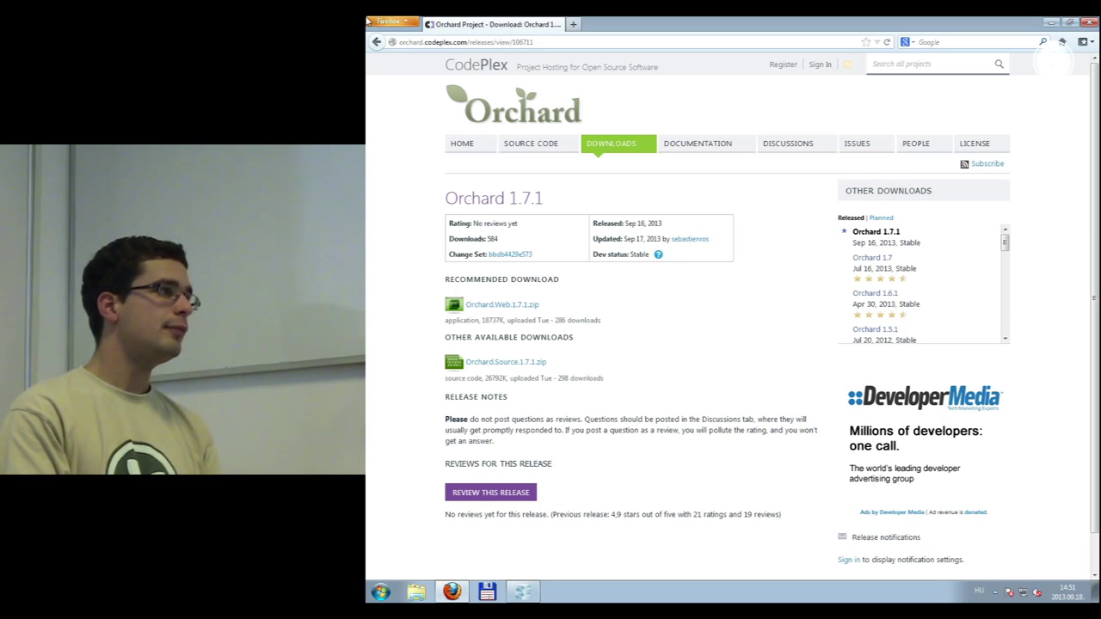
pyautogui.click(518, 40)
# - Load orchardproject.net and highlight its Communities list
pyautogui.write('orchardpro')
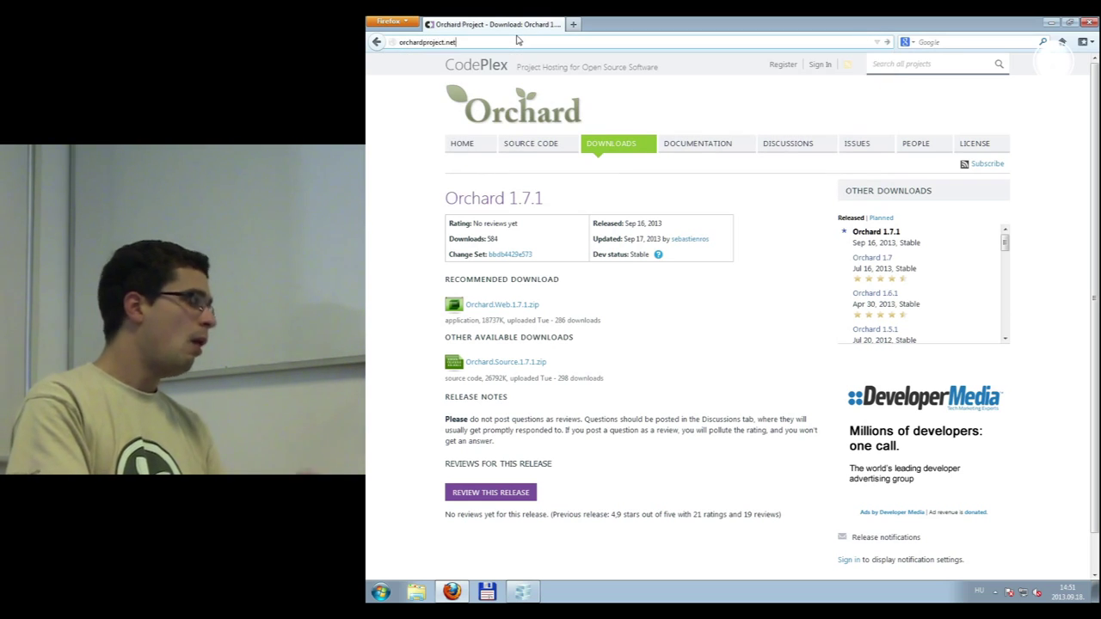
pyautogui.write('ject.net')
pyautogui.press('Return')
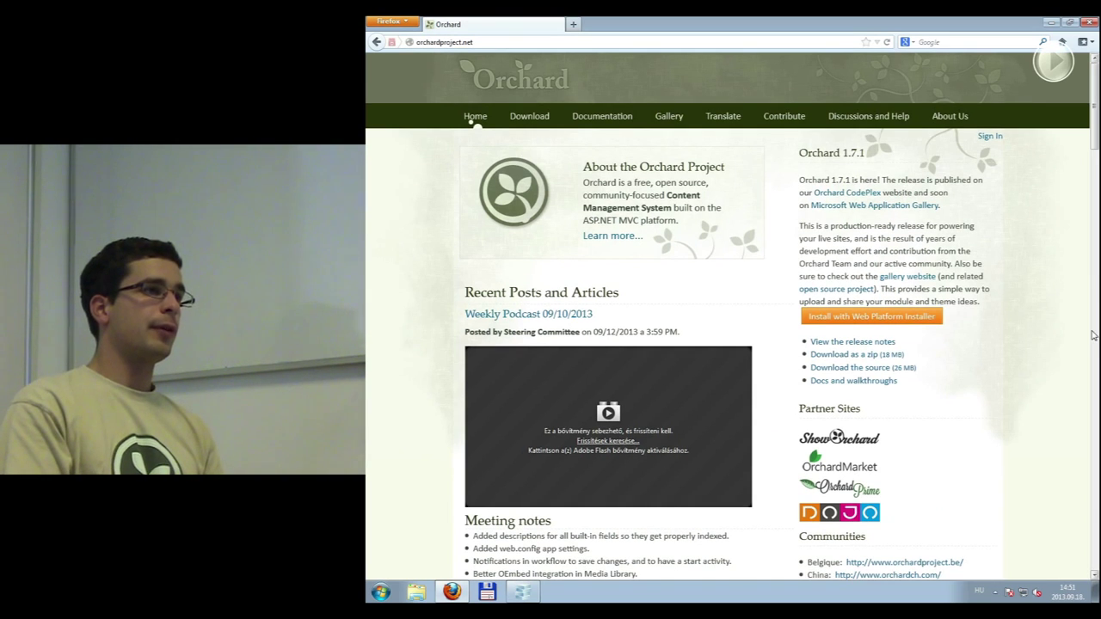
pyautogui.scroll(-7, 1093, 335)
pyautogui.moveTo(800, 211); pyautogui.dragTo(989, 375)
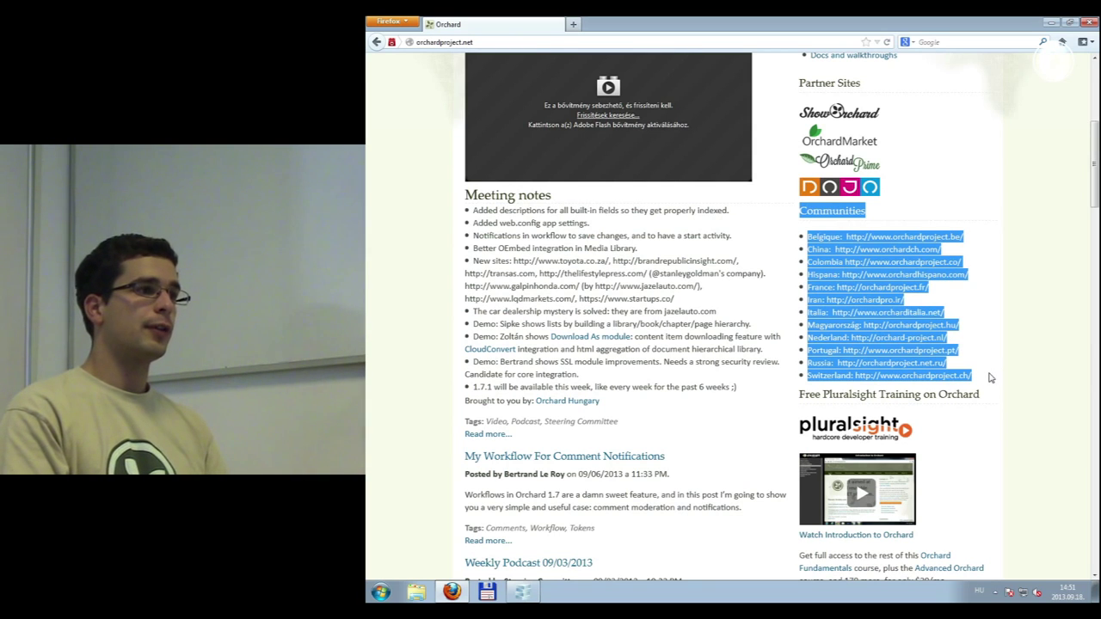
pyautogui.click(989, 377)
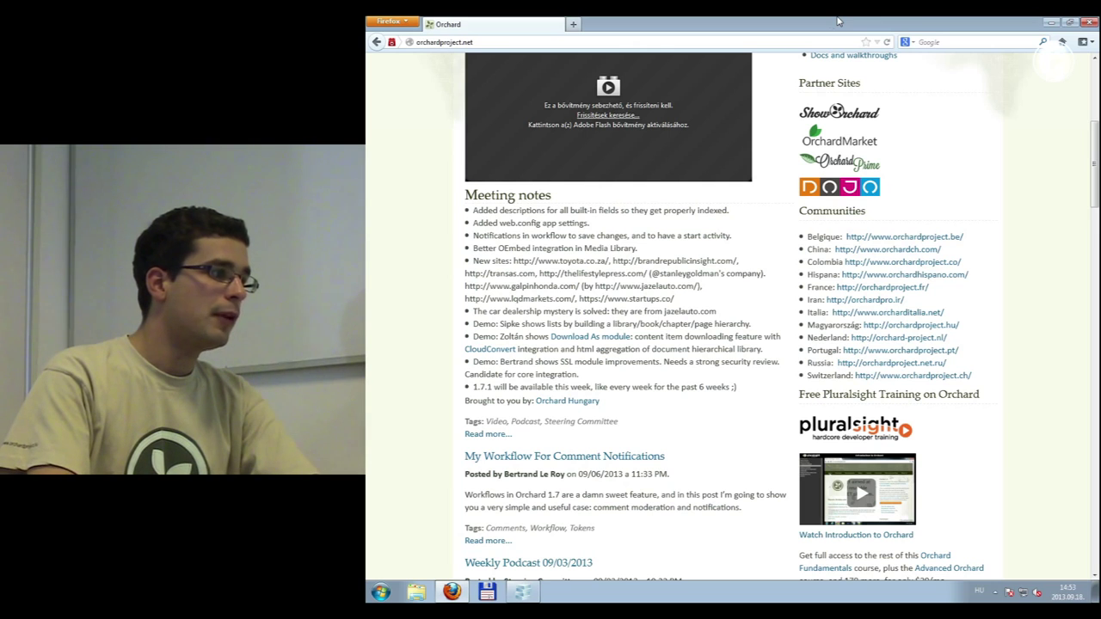
# - Bring the WebMatrix window with the Orchard CMS site to the front
pyautogui.click(522, 592)
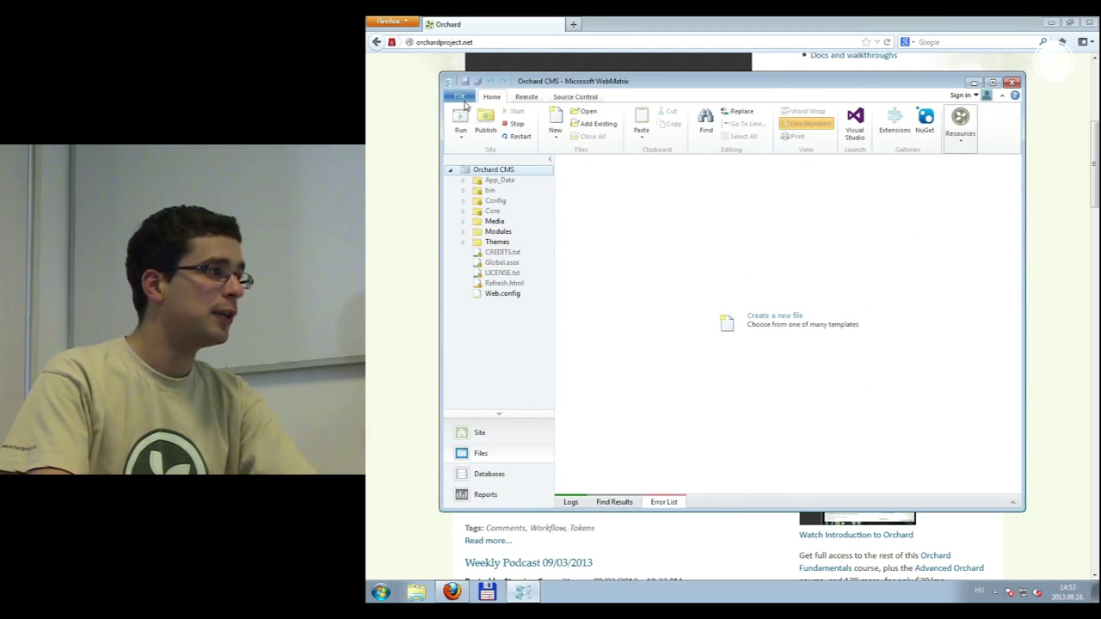
pyautogui.click(464, 103)
pyautogui.click(480, 196)
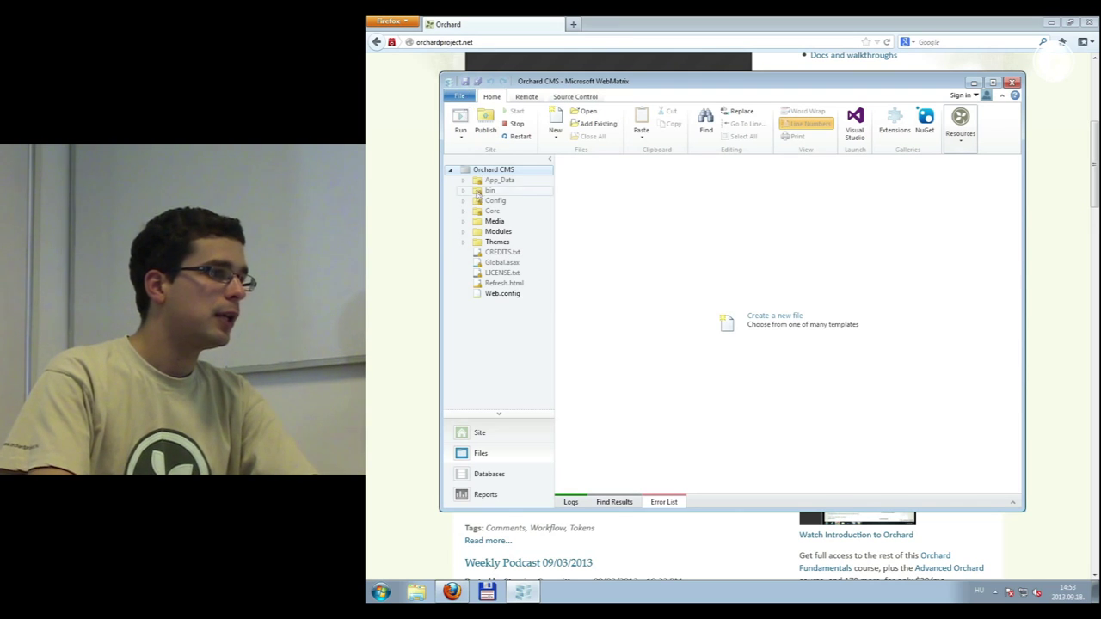